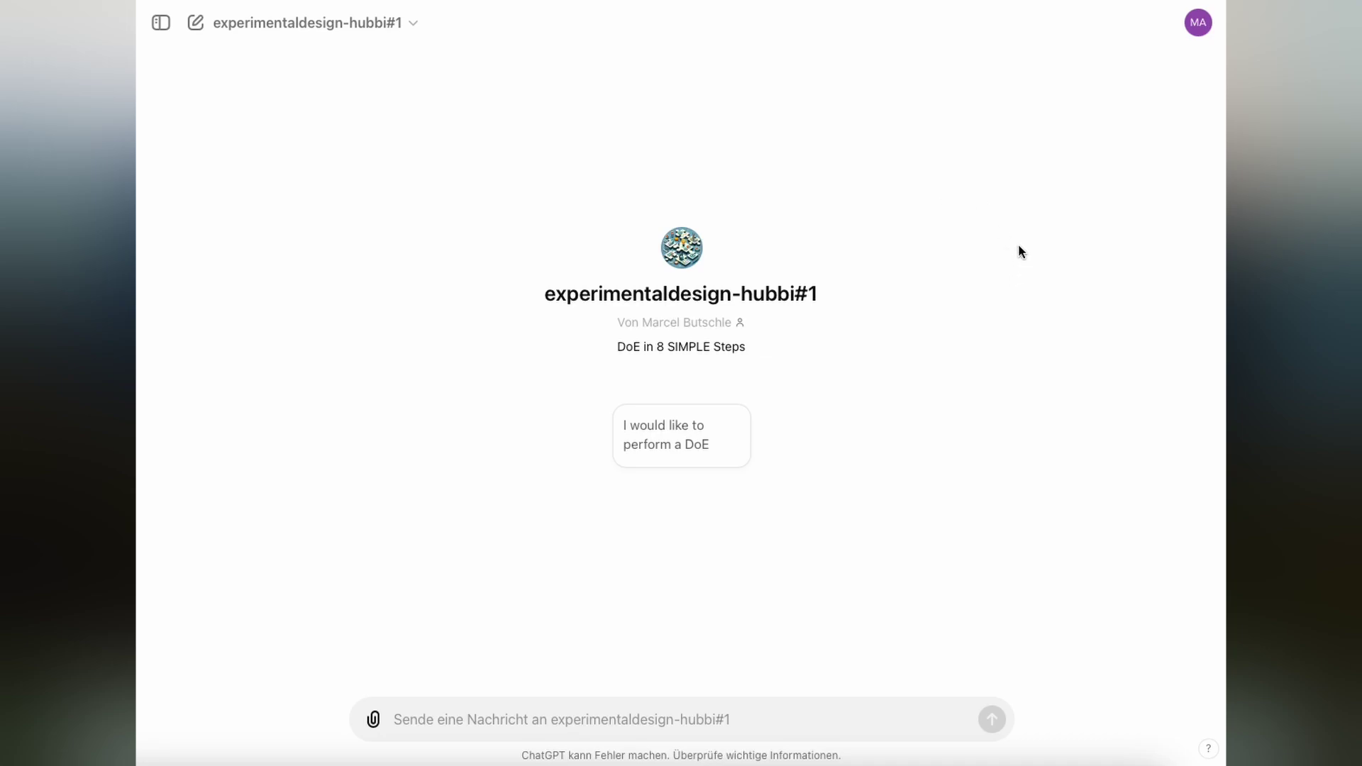
- Start the DoE conversation and draft the goal 'I would like to increase the yield of a chemical reaction'
{"action": "left_click", "coordinate": [691, 444]}
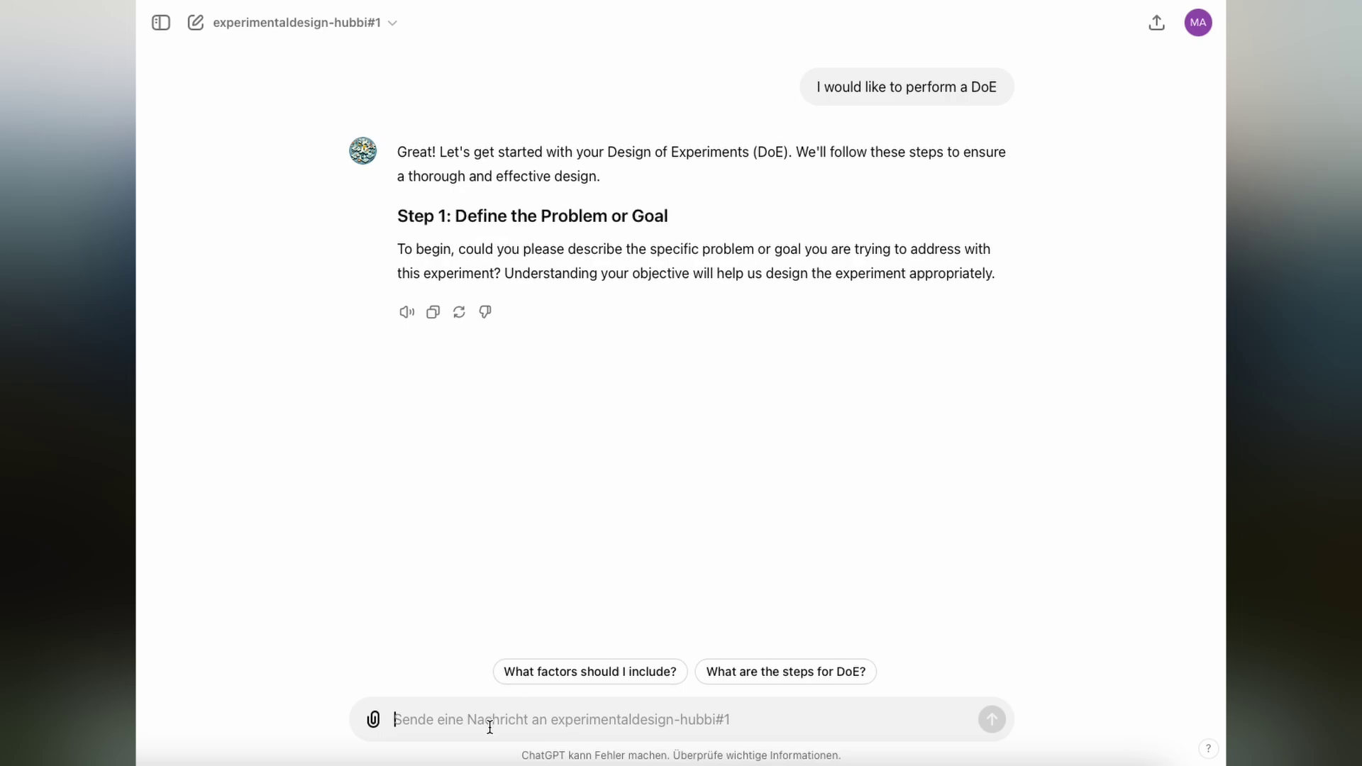
{"action": "type", "text": "I"}
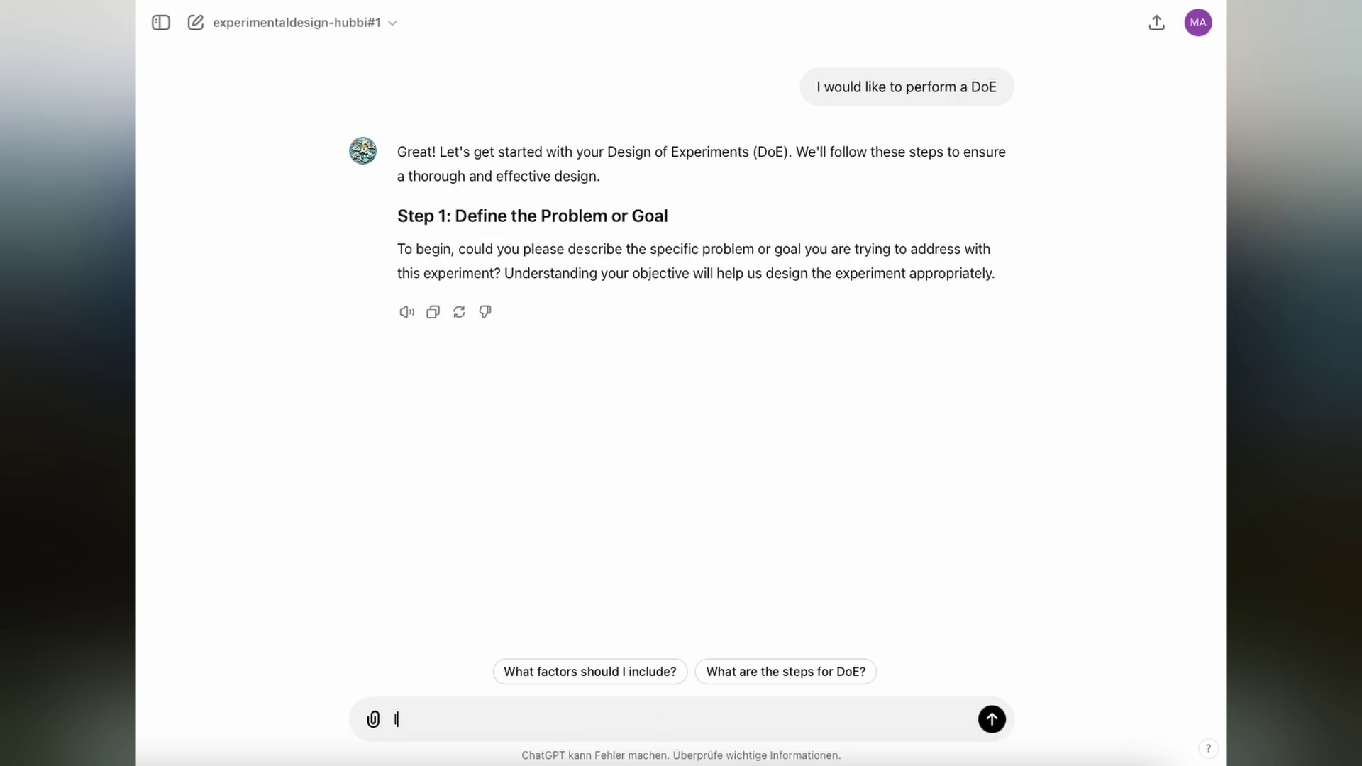
{"action": "type", "text": " would like to increase the yield of a chemical reaction"}
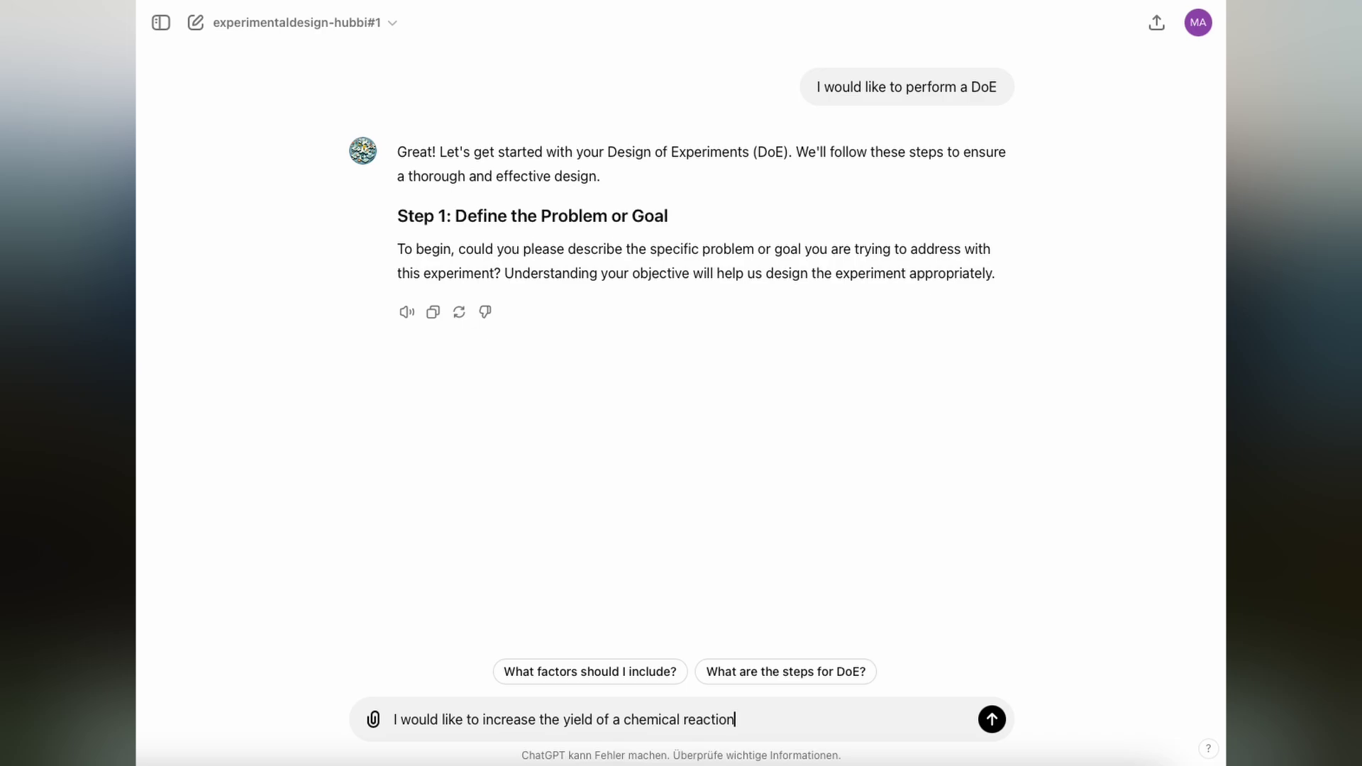
- Send the yield goal, then choose temperature, concentration and catalyst type as the experimental factors
{"action": "key", "text": "Return"}
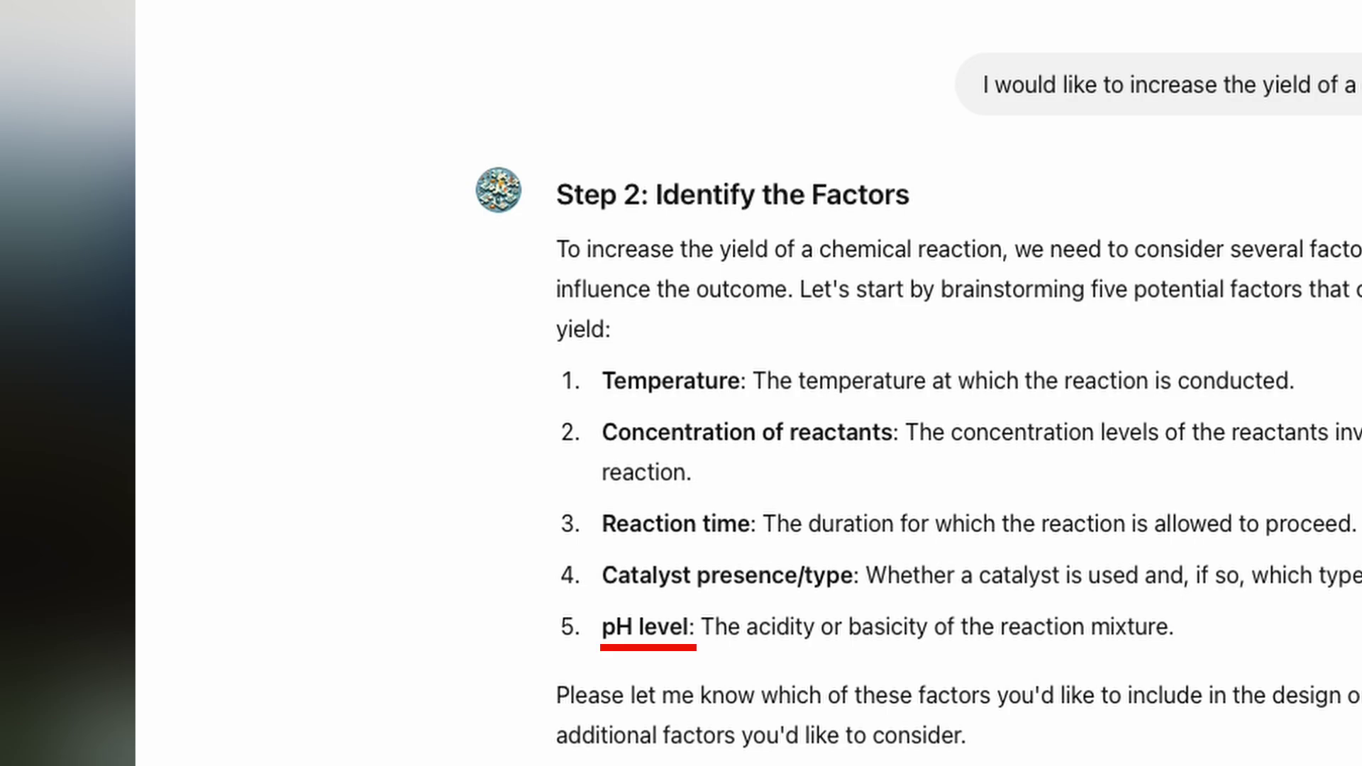
{"action": "type", "text": "Perfect, I would like"}
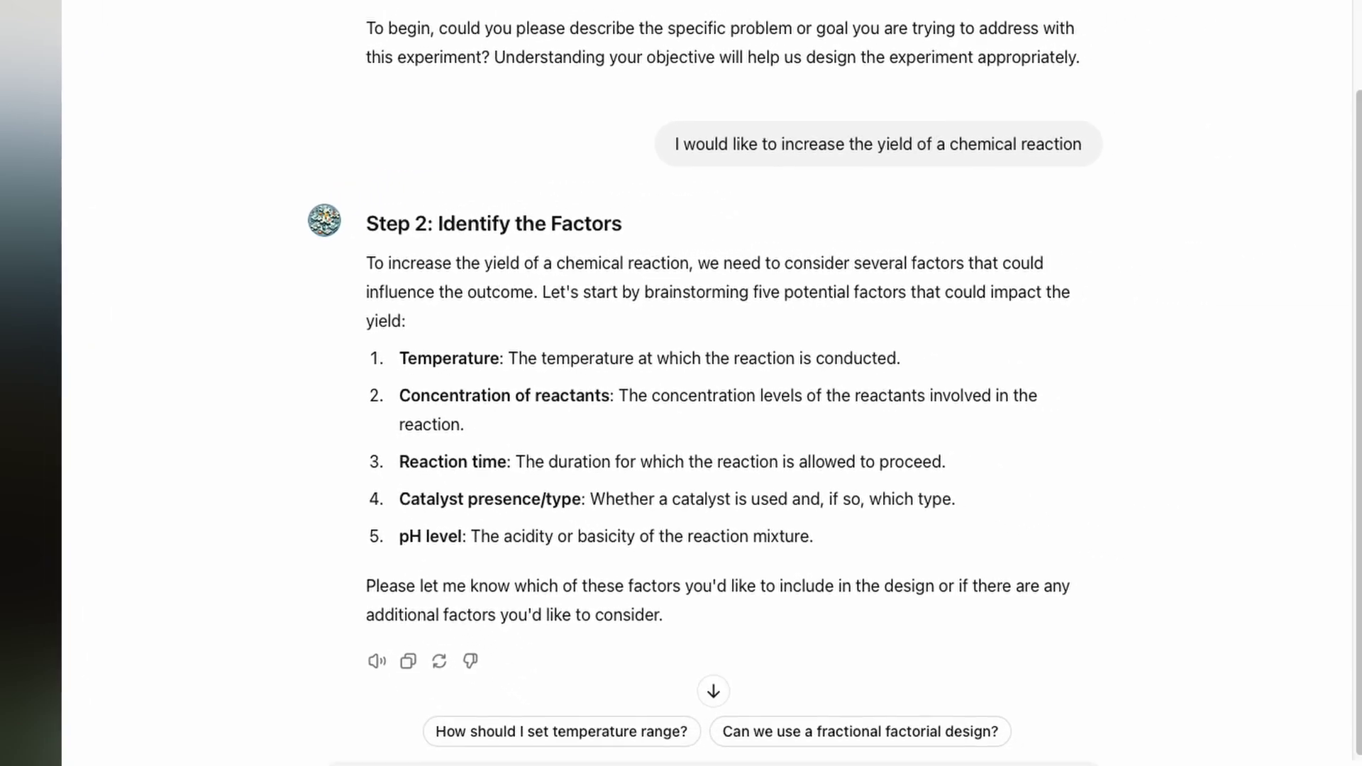
{"action": "type", "text": " to go with the temperature"}
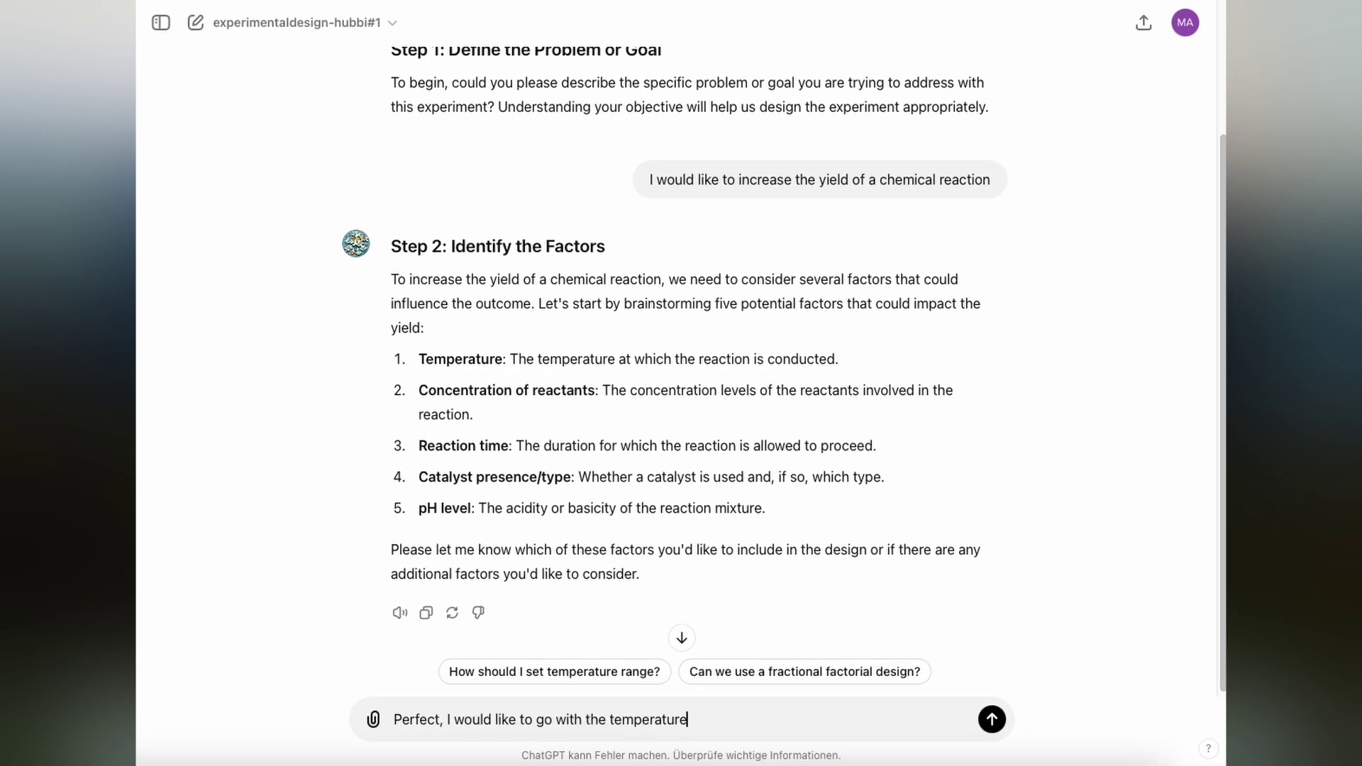
{"action": "type", "text": ", concentration and catalys"}
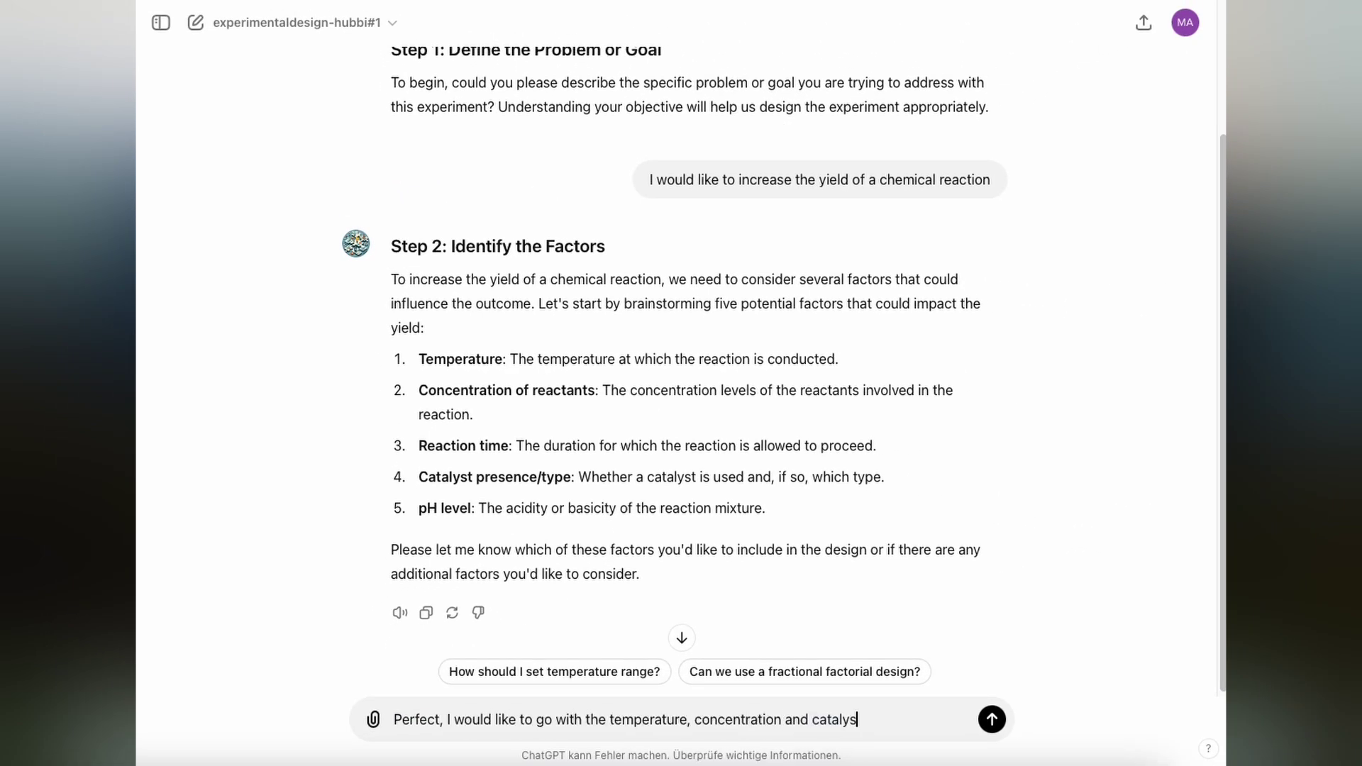
{"action": "type", "text": "t type as my factors"}
{"action": "key", "text": "Return"}
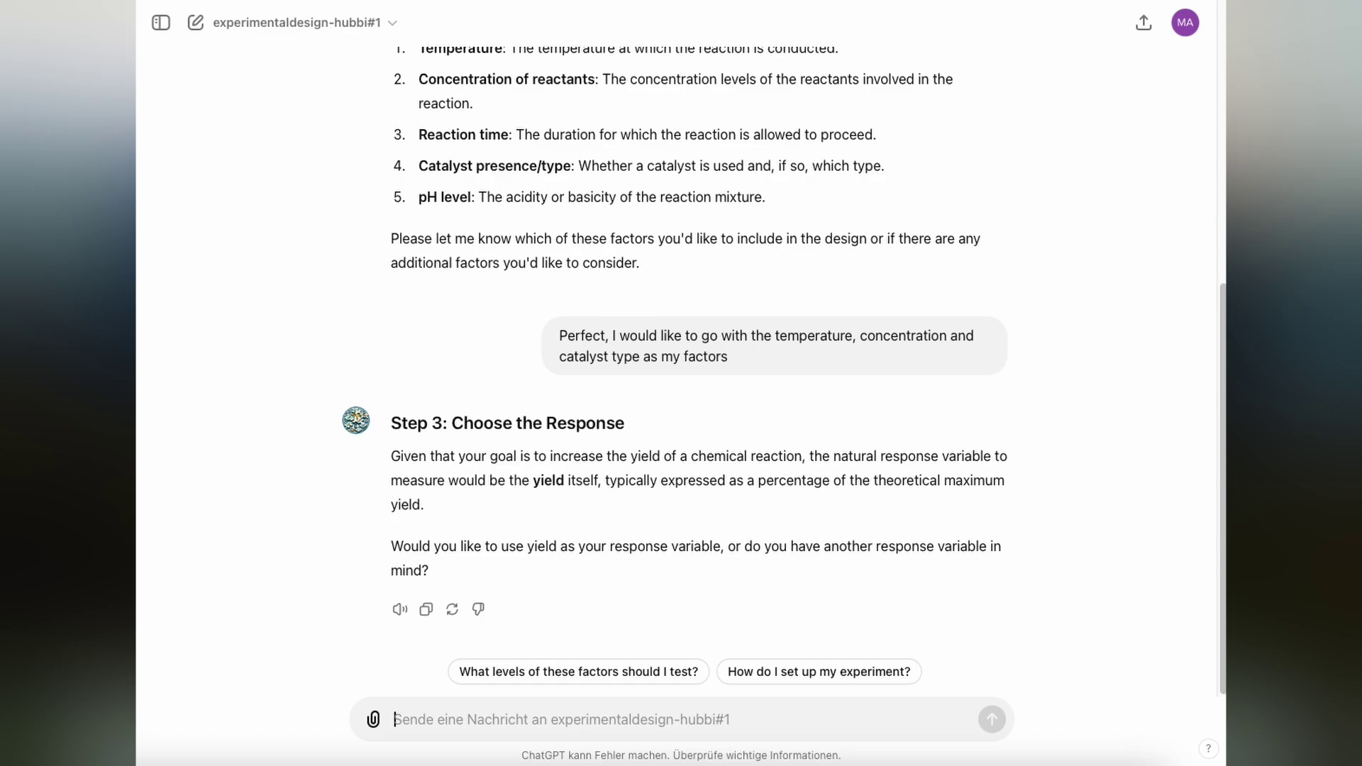
- Confirm yield as the response variable with 'No, the yield is perfect'
{"action": "type", "text": "No, the yield"}
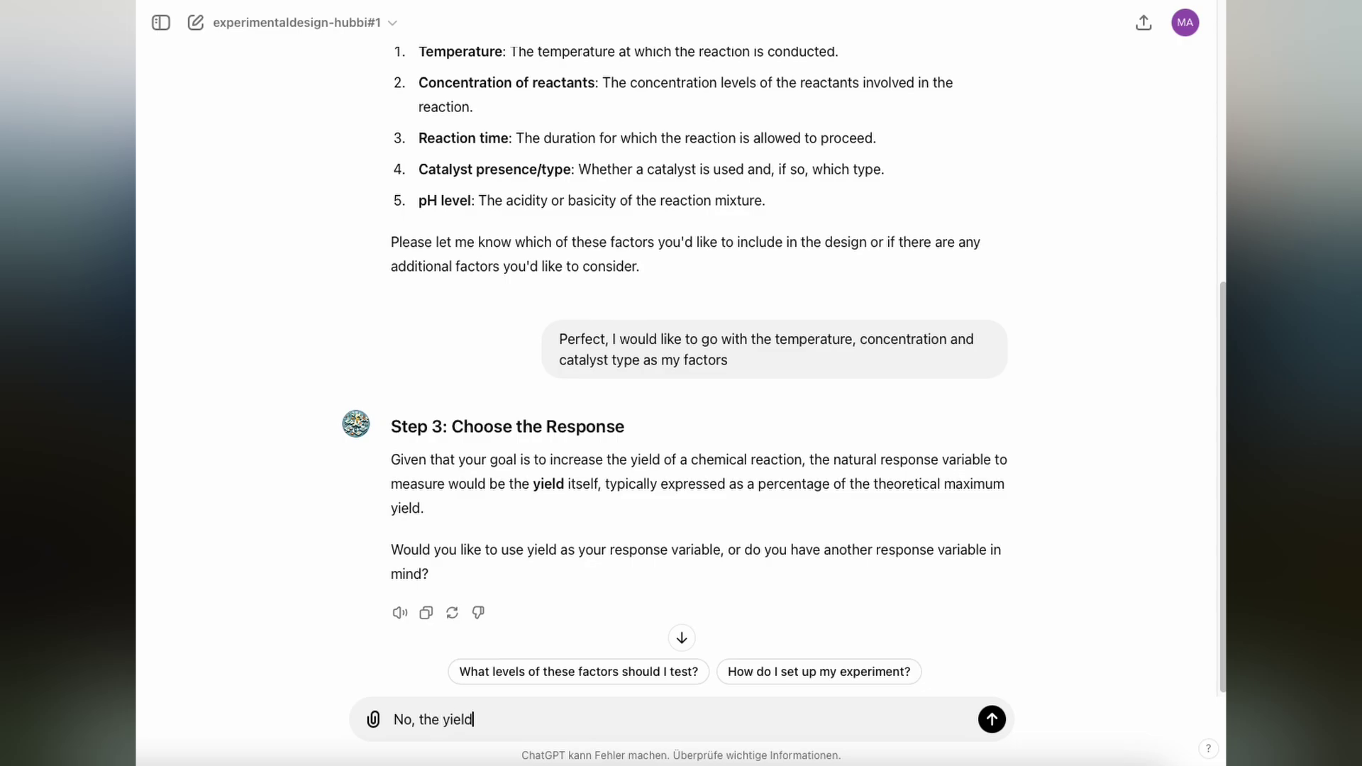
{"action": "type", "text": " is perfect"}
{"action": "key", "text": "Return"}
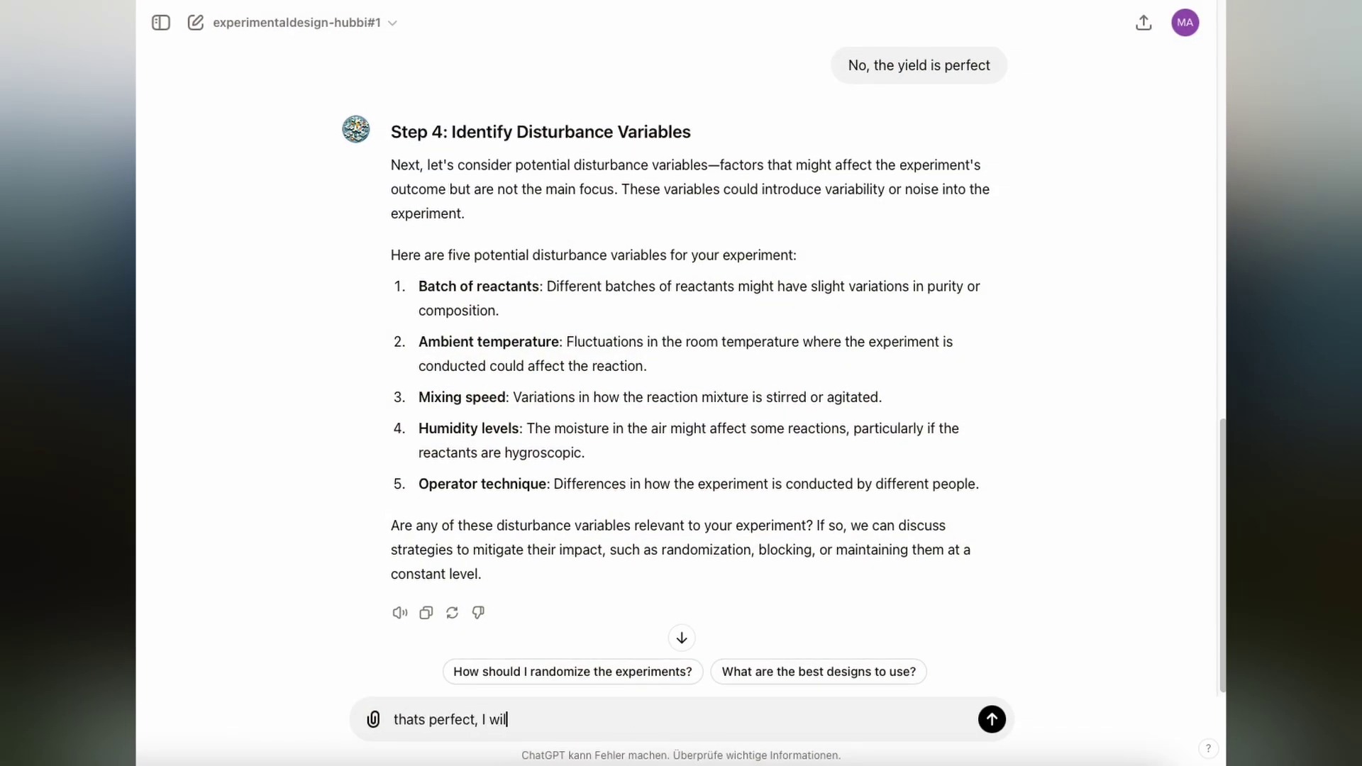
- Reply that disturbances will be kept at a constant level, then approve the proposed factor levels
{"action": "type", "text": "l keep them at a constant level."}
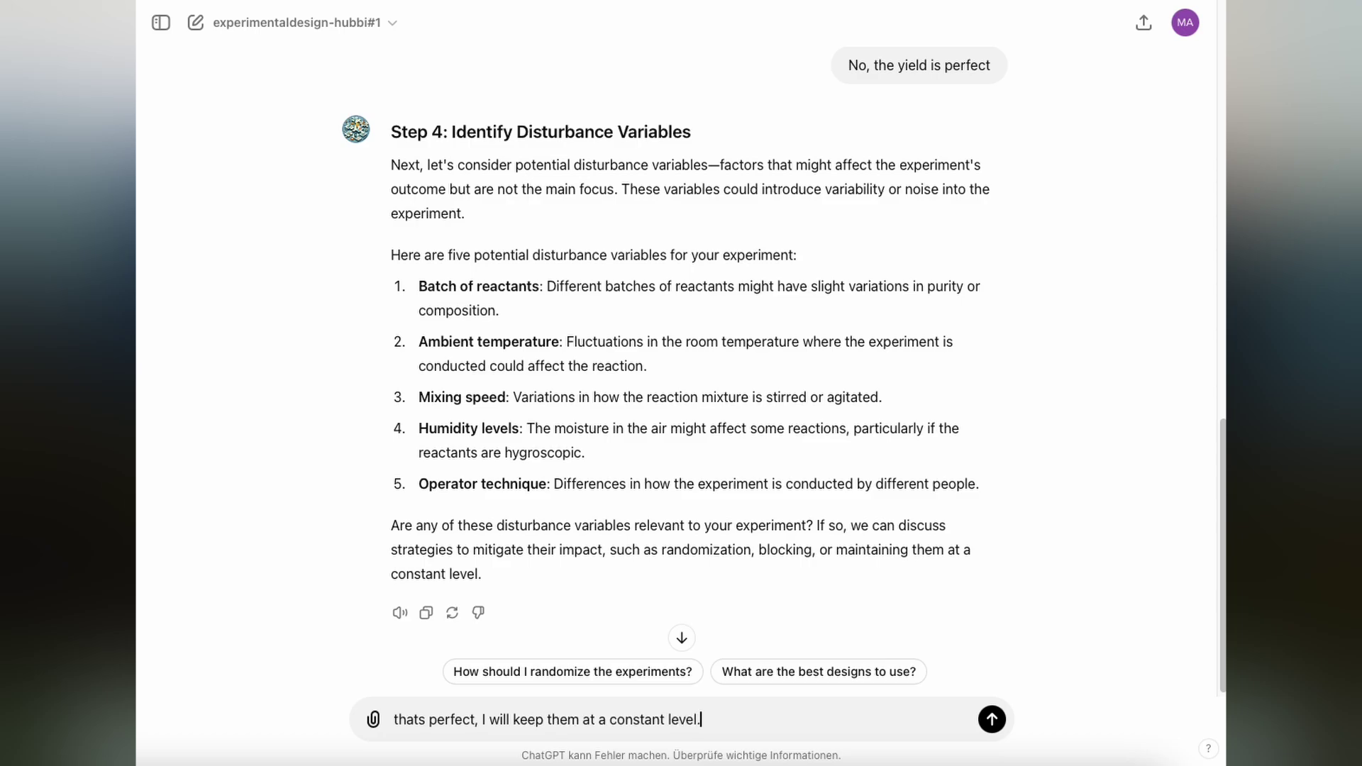
{"action": "key", "text": "Return"}
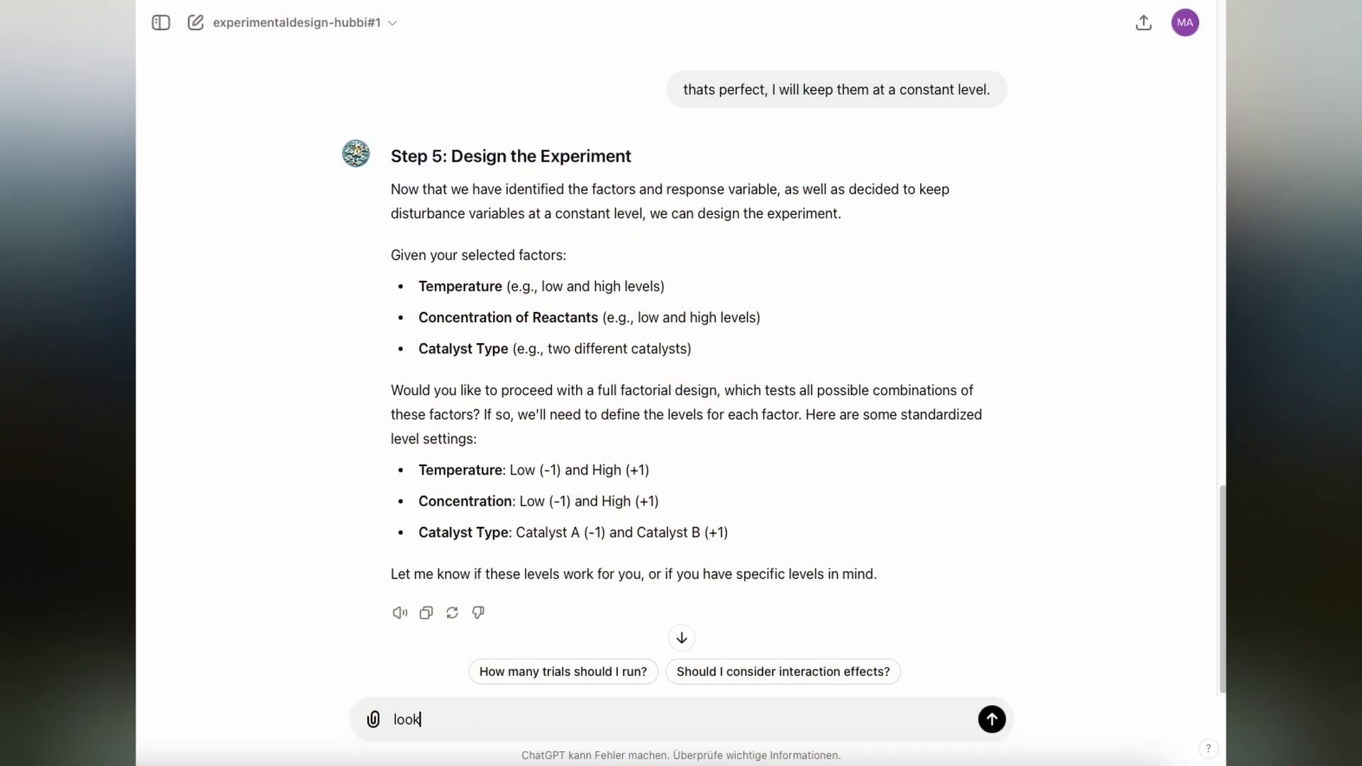
{"action": "key", "text": "Return"}
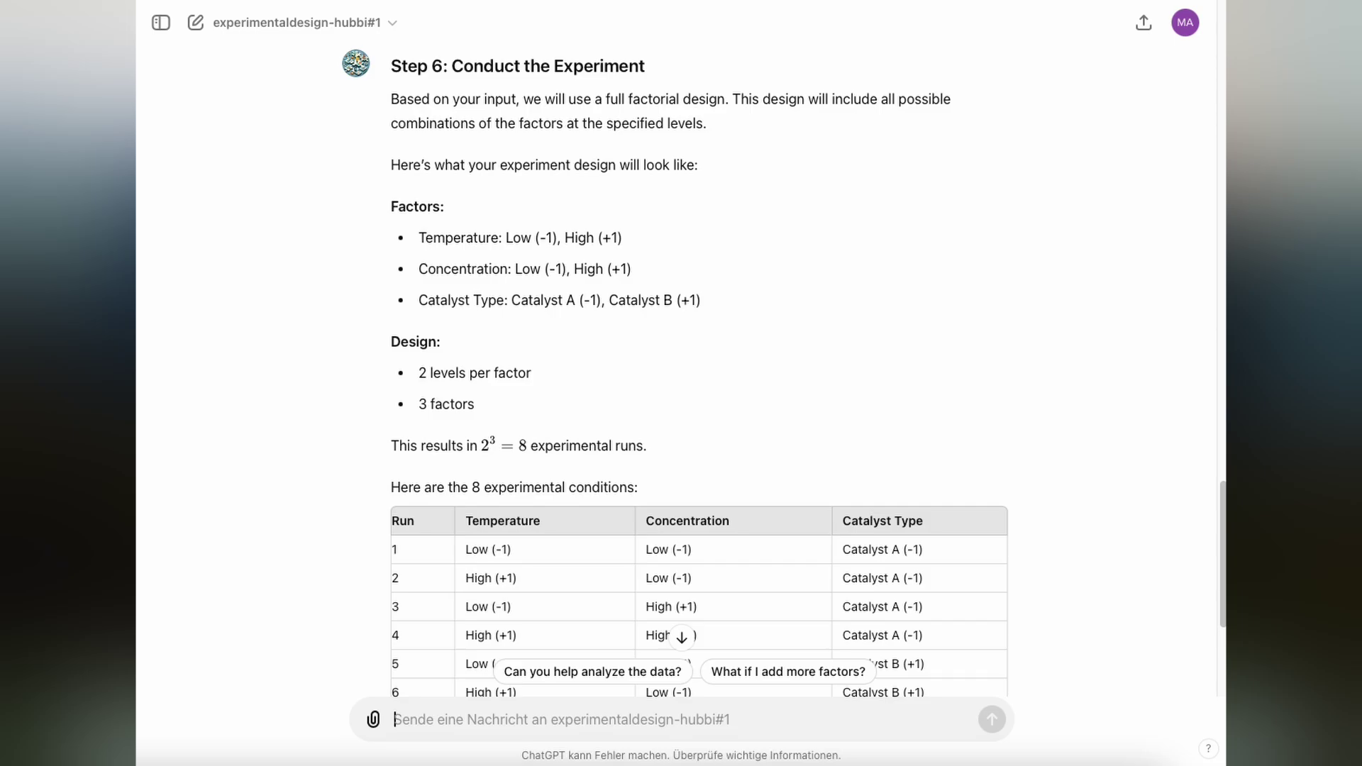
- Review the 8-run full factorial table and ask to proceed with the example dataset
{"action": "scroll", "coordinate": [603, 628], "scroll_direction": "down", "scroll_amount": 4}
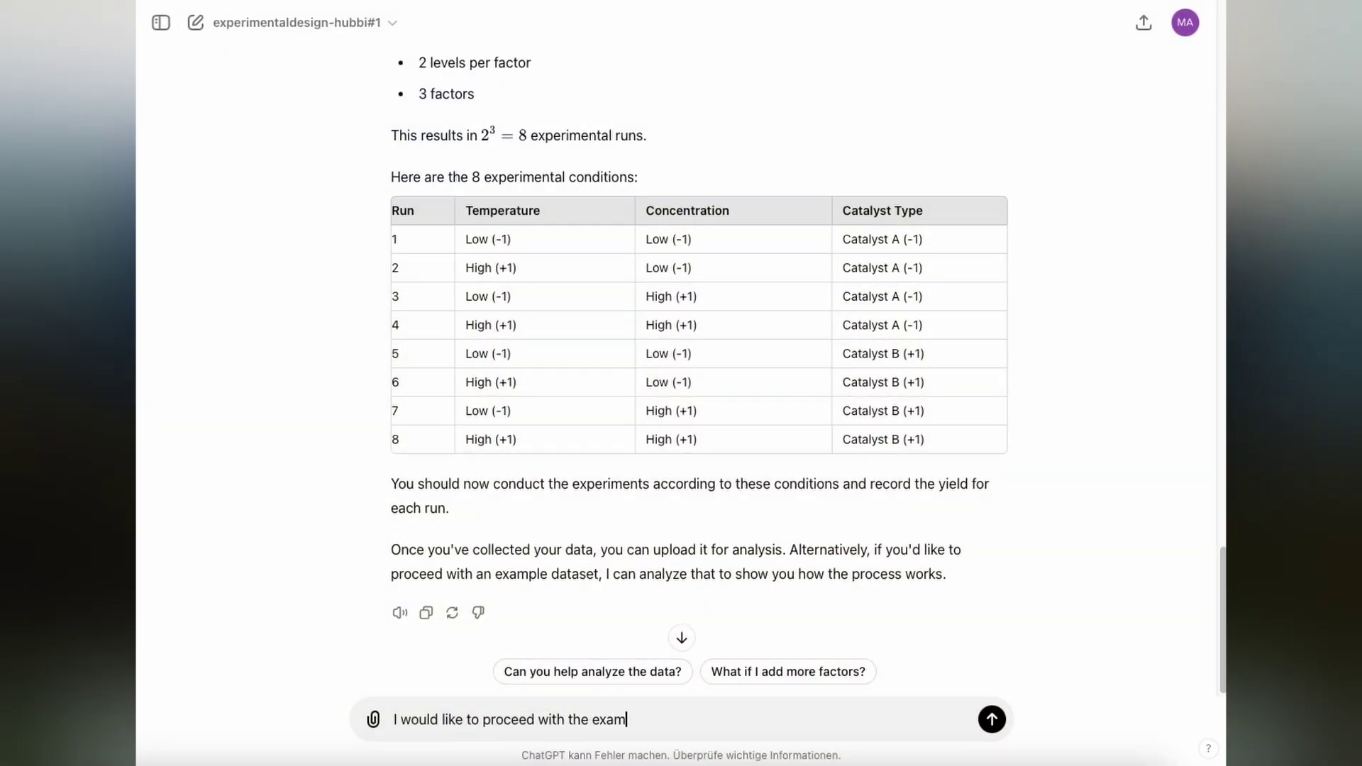
{"action": "key", "text": "Return"}
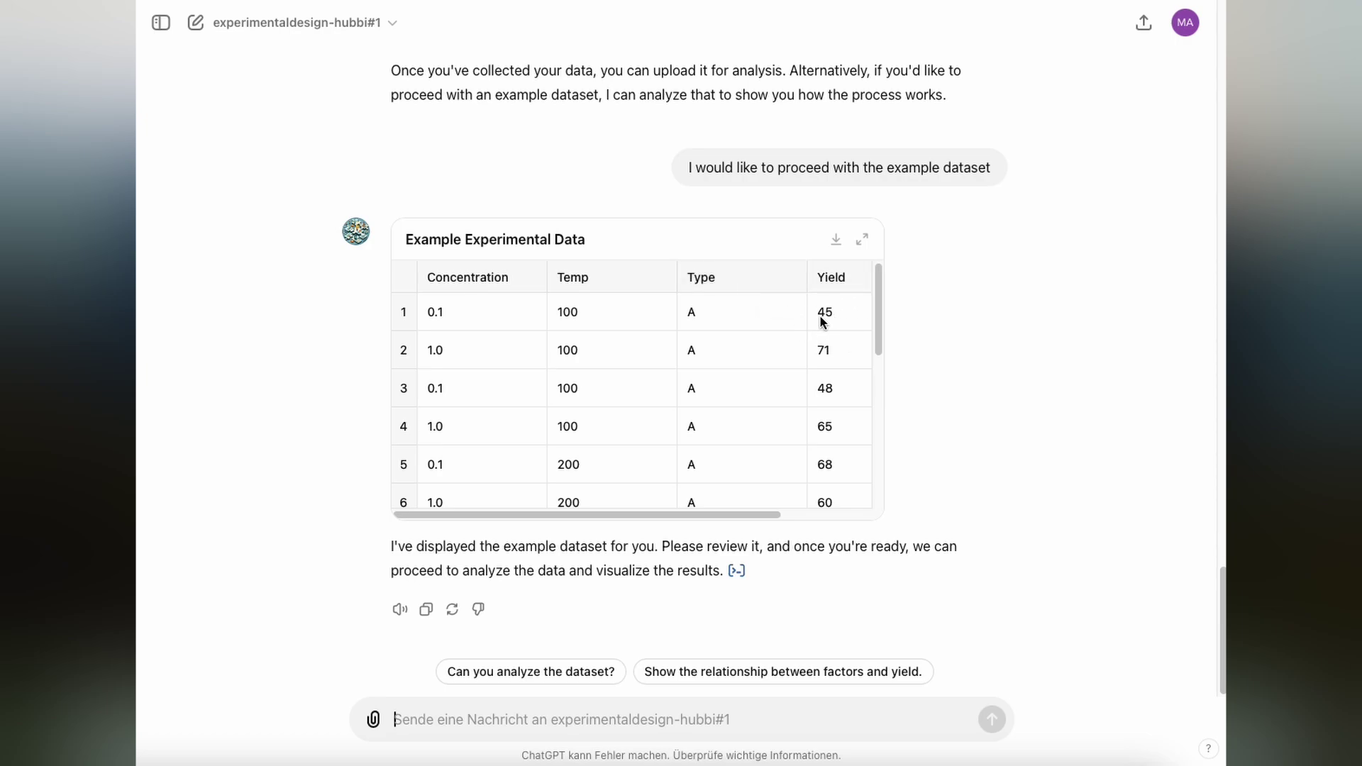
- Ask ChatGPT to visualize the results with 'looks good, please visualize the results'
{"action": "scroll", "coordinate": [822, 321], "scroll_direction": "down", "scroll_amount": 5}
{"action": "type", "text": "looks"}
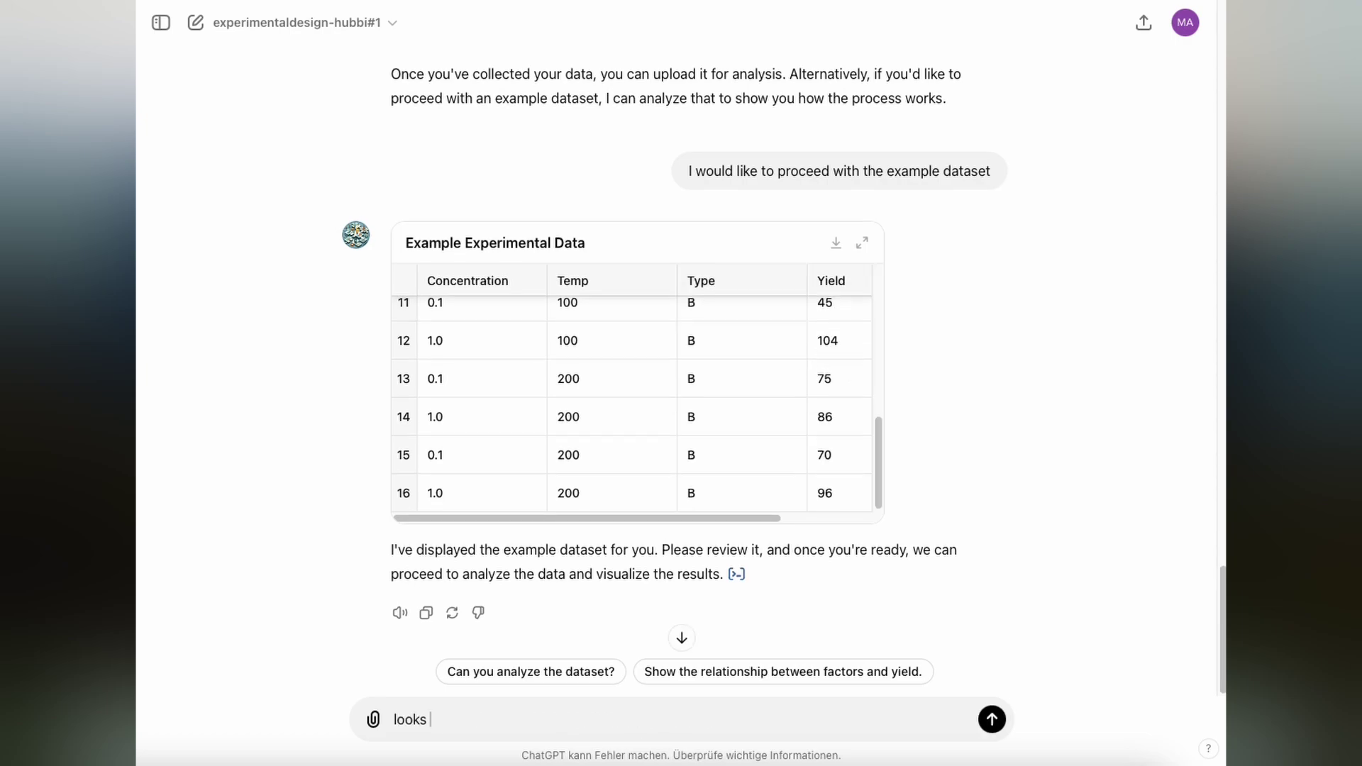
{"action": "type", "text": " good, please visualize the results"}
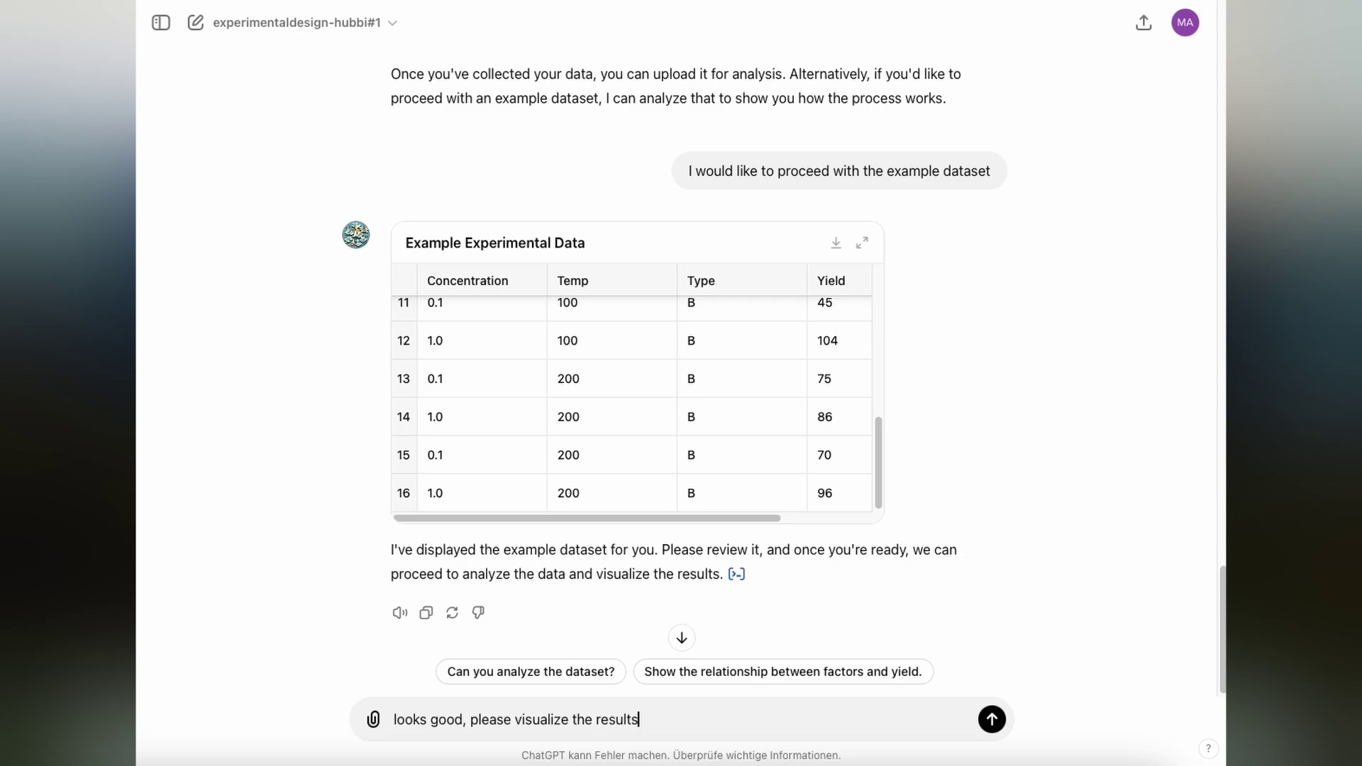
{"action": "key", "text": "Return"}
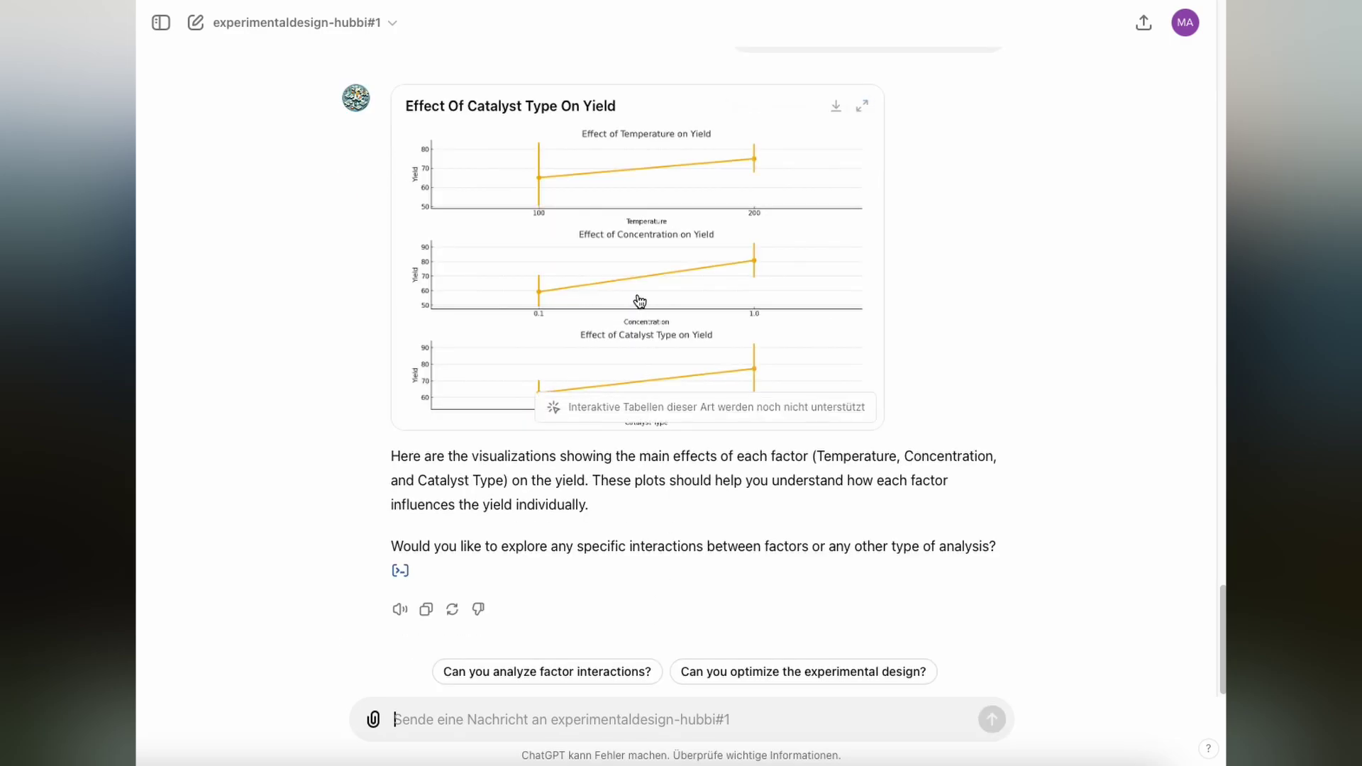
- Enlarge the Effect Of Catalyst Type On Yield chart for a closer look
{"action": "left_click", "coordinate": [862, 106]}
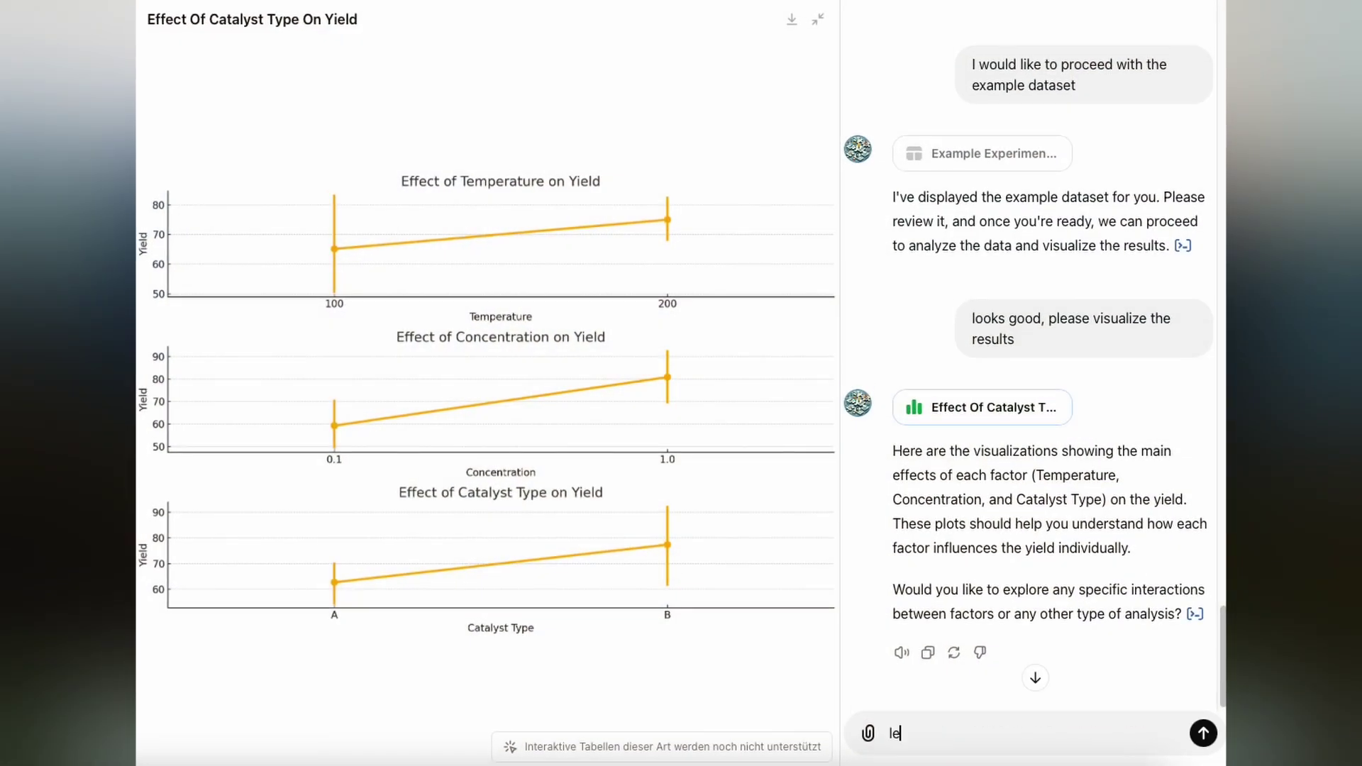
- Request the interaction plots with 'lets take a look at the interaction plots' and close the enlarged chart
{"action": "type", "text": "ts take a look at"}
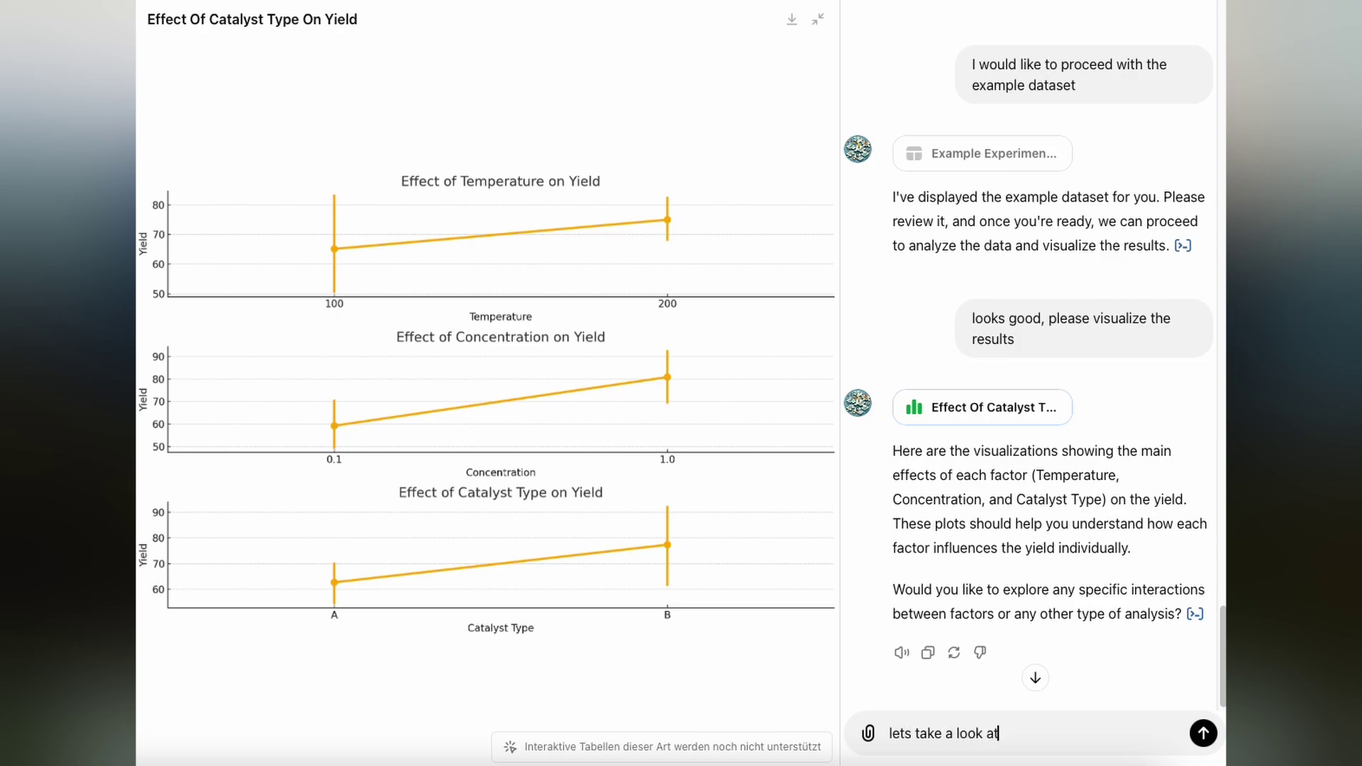
{"action": "type", "text": " the interaction plot"}
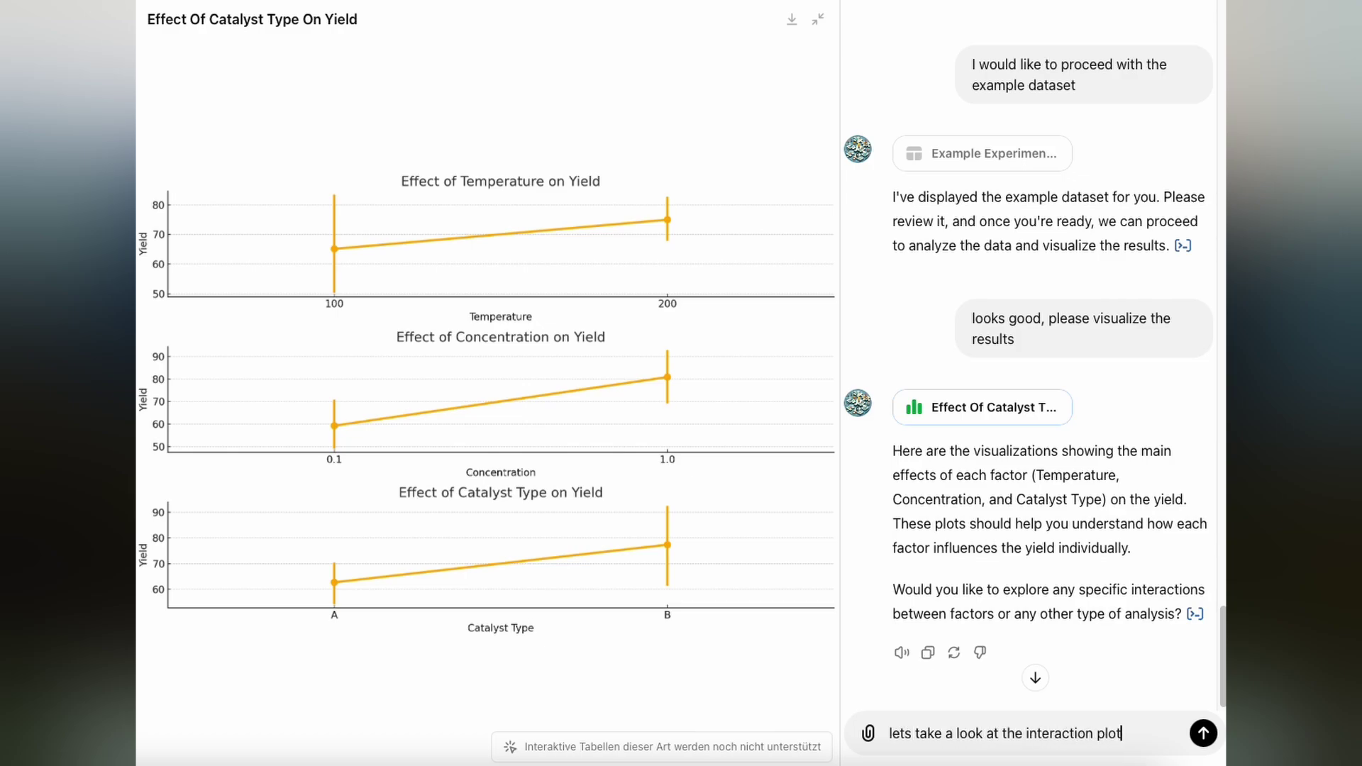
{"action": "type", "text": "s"}
{"action": "key", "text": "Return"}
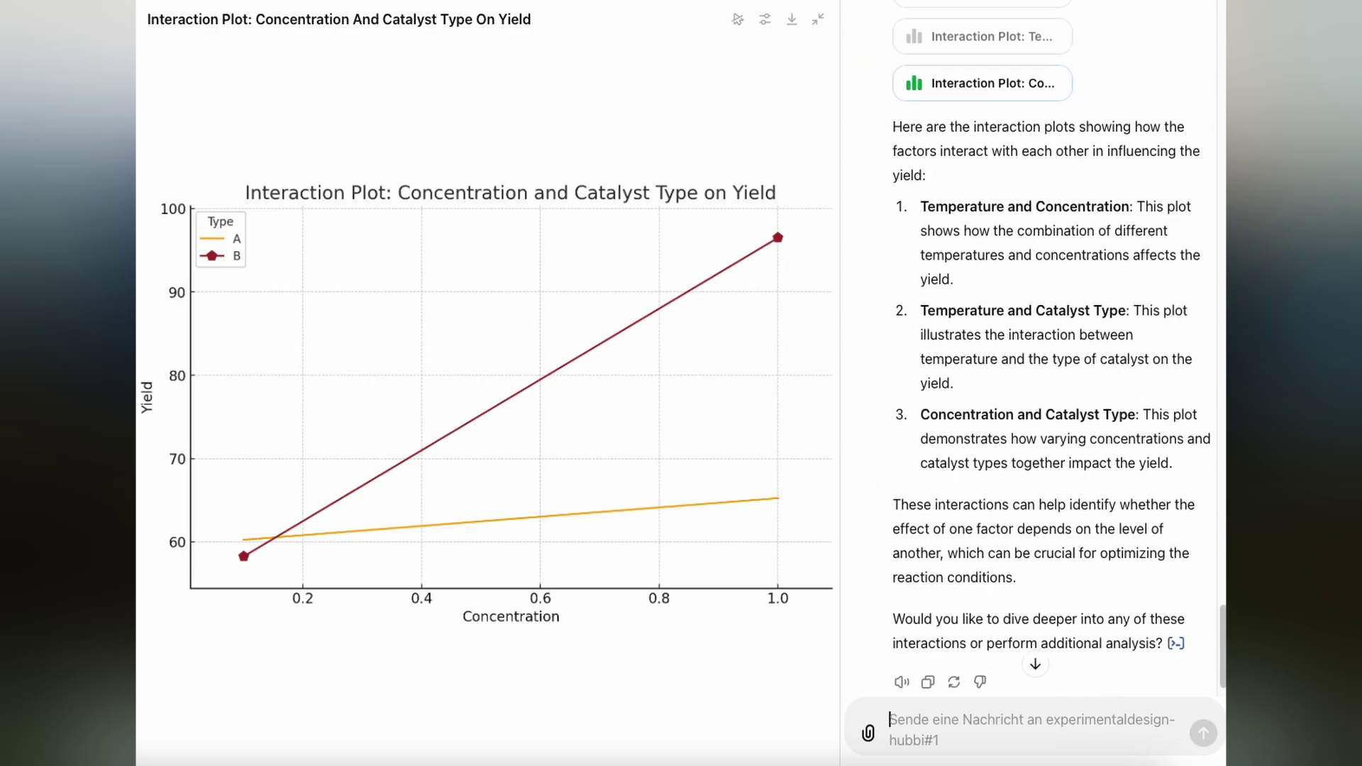
{"action": "left_click", "coordinate": [818, 19]}
{"action": "scroll", "coordinate": [797, 489], "scroll_direction": "up", "scroll_amount": 15}
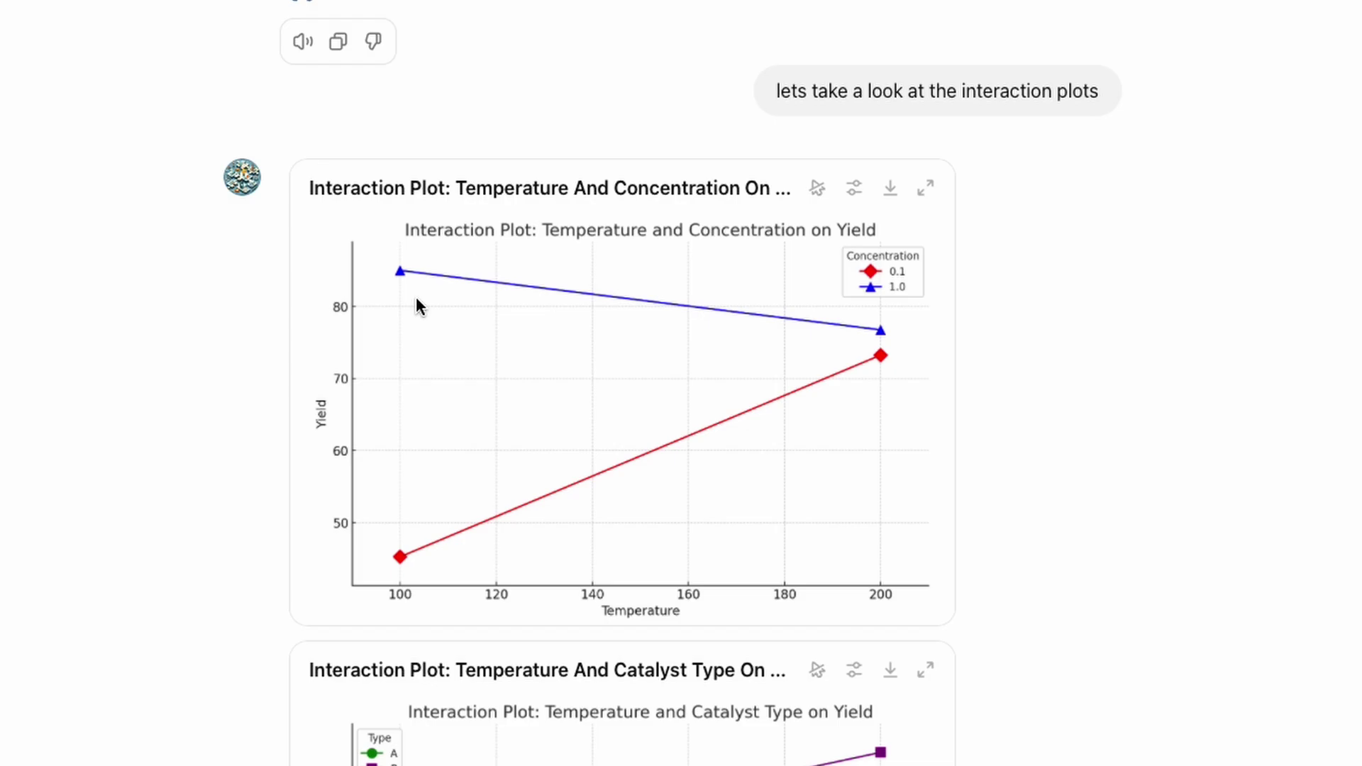
{"action": "scroll", "coordinate": [416, 299], "scroll_direction": "down", "scroll_amount": 5}
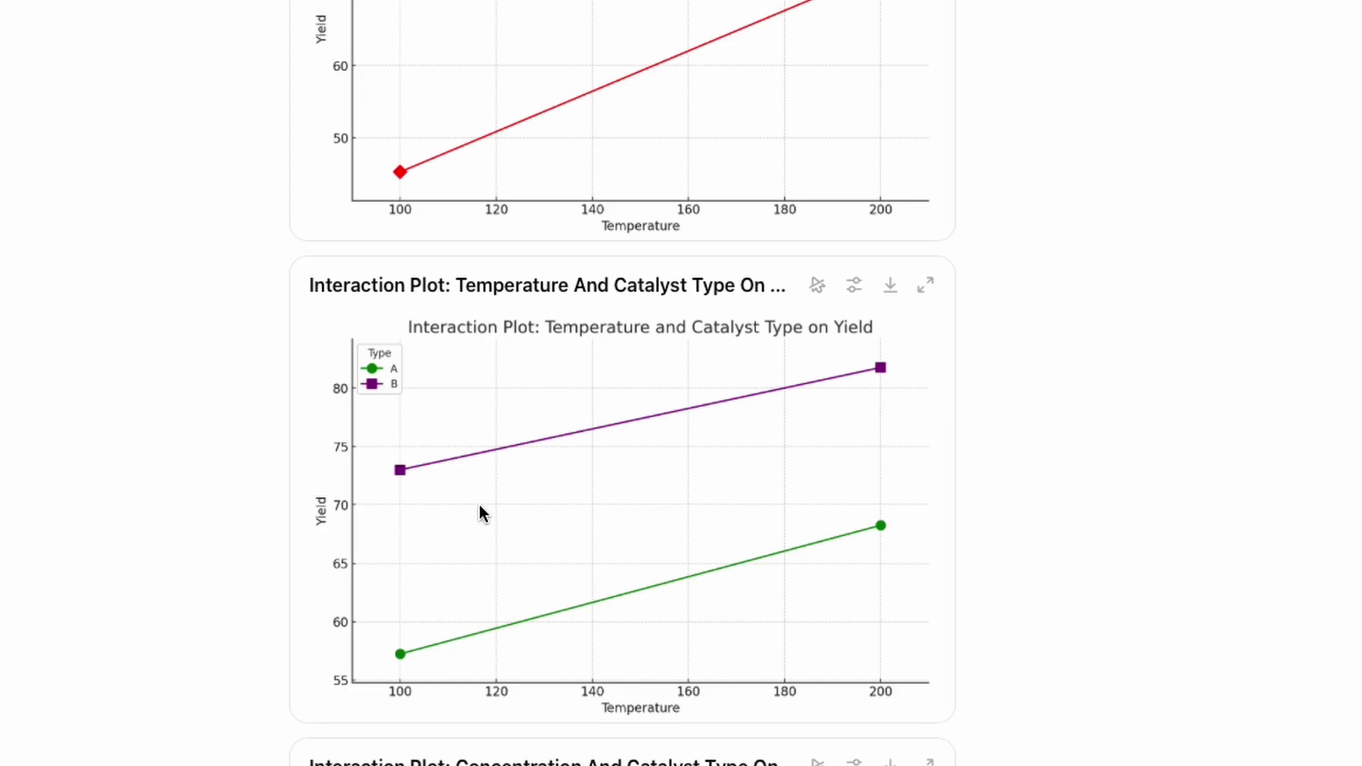
{"action": "scroll", "coordinate": [479, 505], "scroll_direction": "down", "scroll_amount": 7}
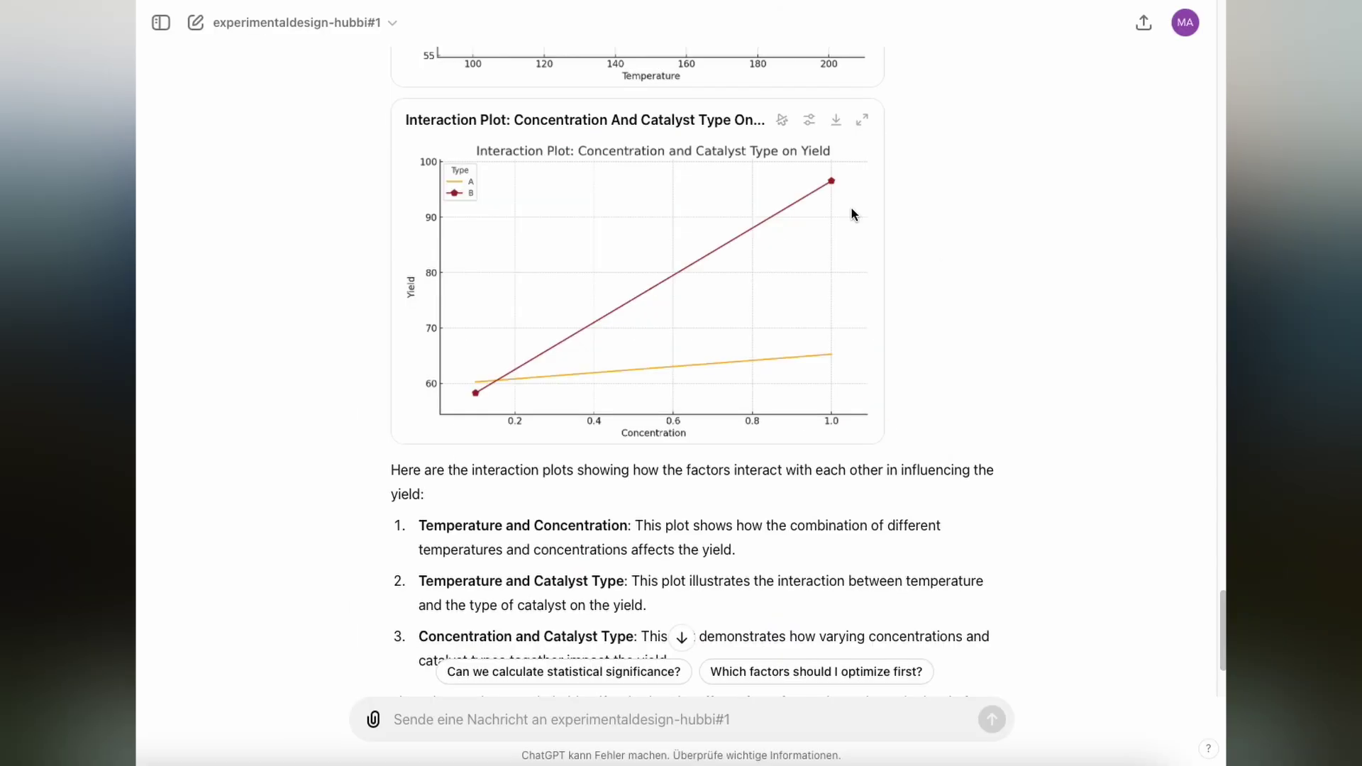
- Move to the end of the conversation and focus the message box to reply
{"action": "scroll", "coordinate": [851, 209], "scroll_direction": "down", "scroll_amount": 3}
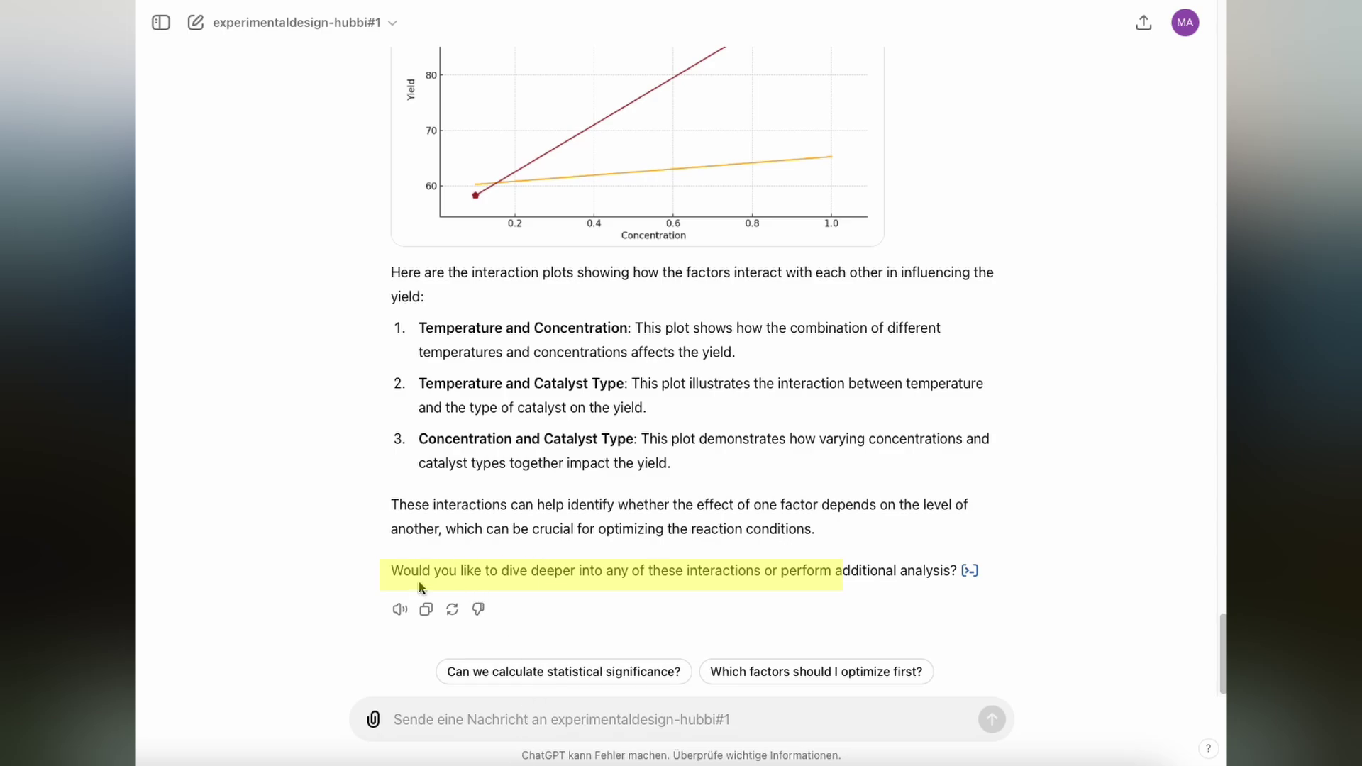
{"action": "left_click", "coordinate": [541, 709]}
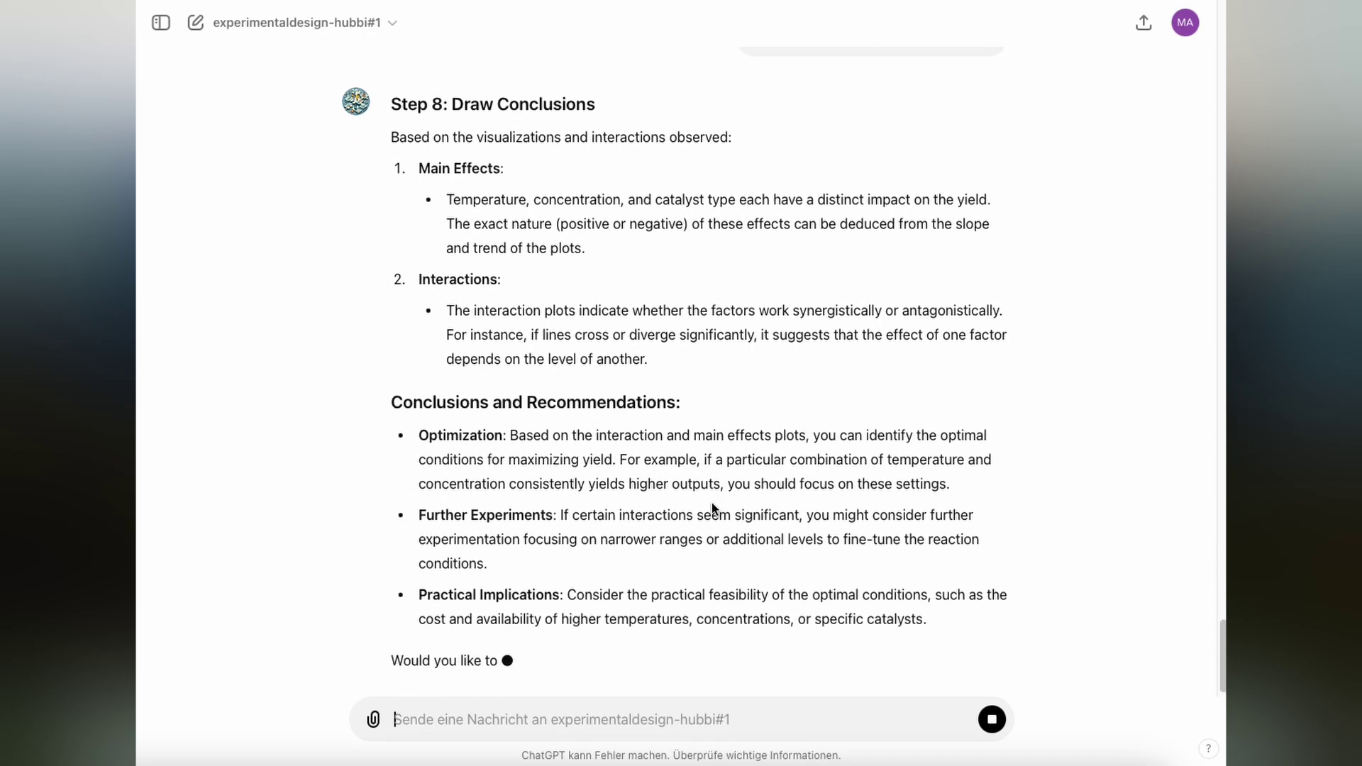
- Read through the Step 8 conclusions, recommendations and practical implications
{"action": "scroll", "coordinate": [686, 450], "scroll_direction": "up", "scroll_amount": 2}
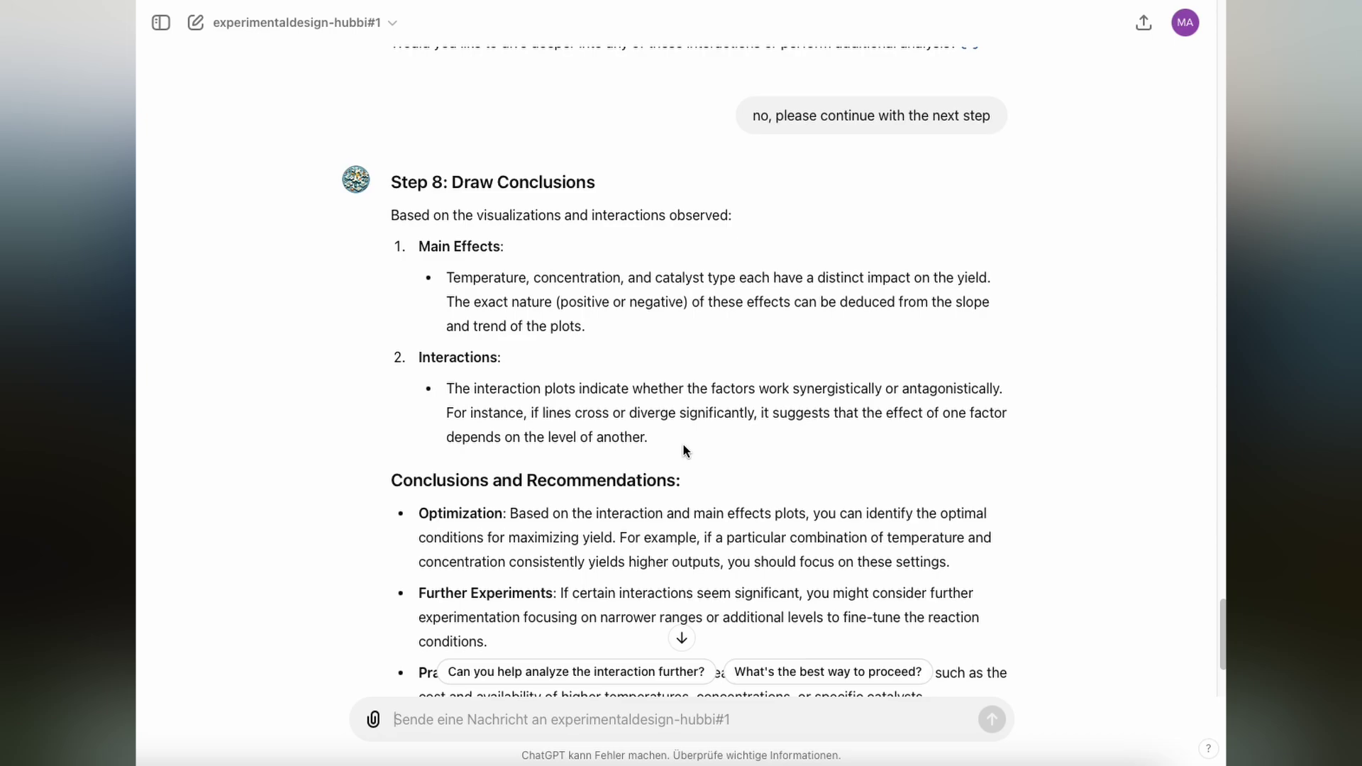
{"action": "scroll", "coordinate": [683, 450], "scroll_direction": "down", "scroll_amount": 4}
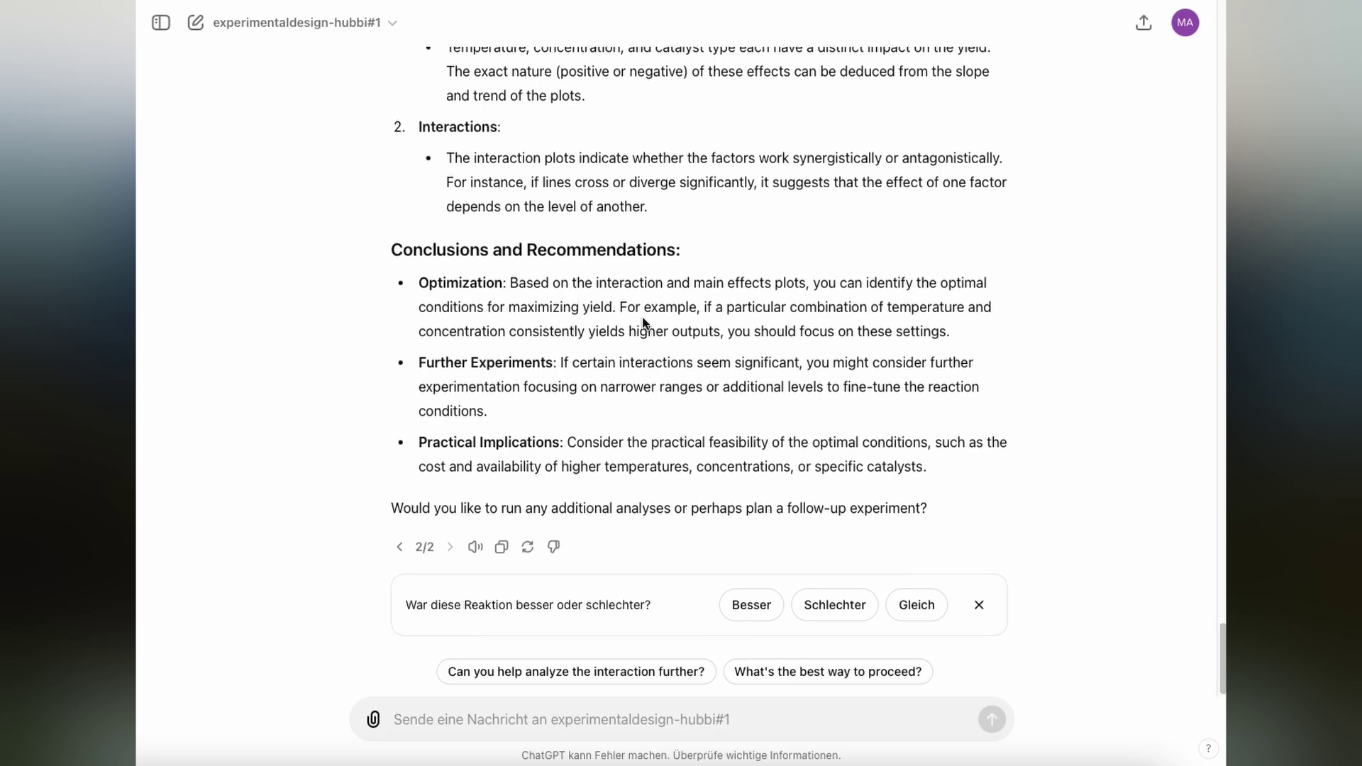